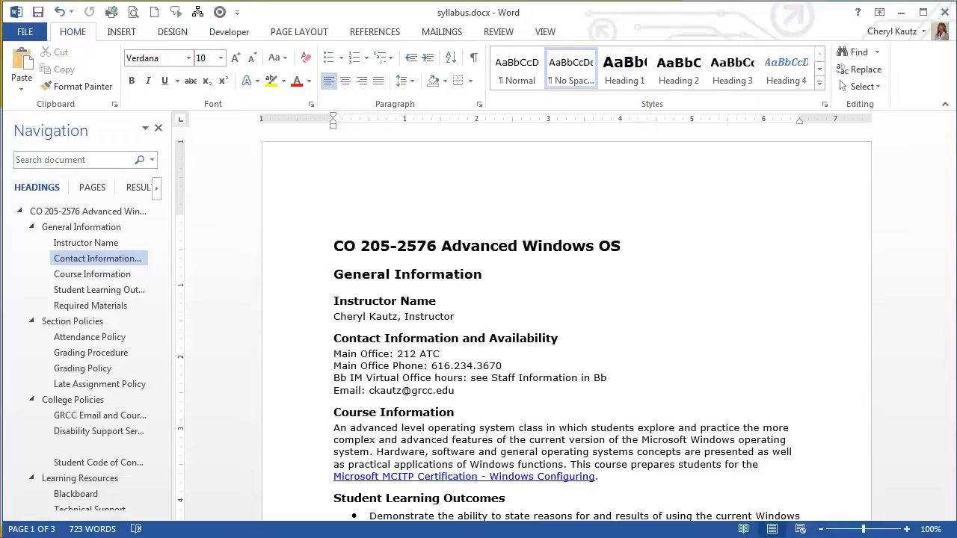
Run the accessibility check on the syllabus document.
{"action": "left_click", "coordinate": [22, 34]}
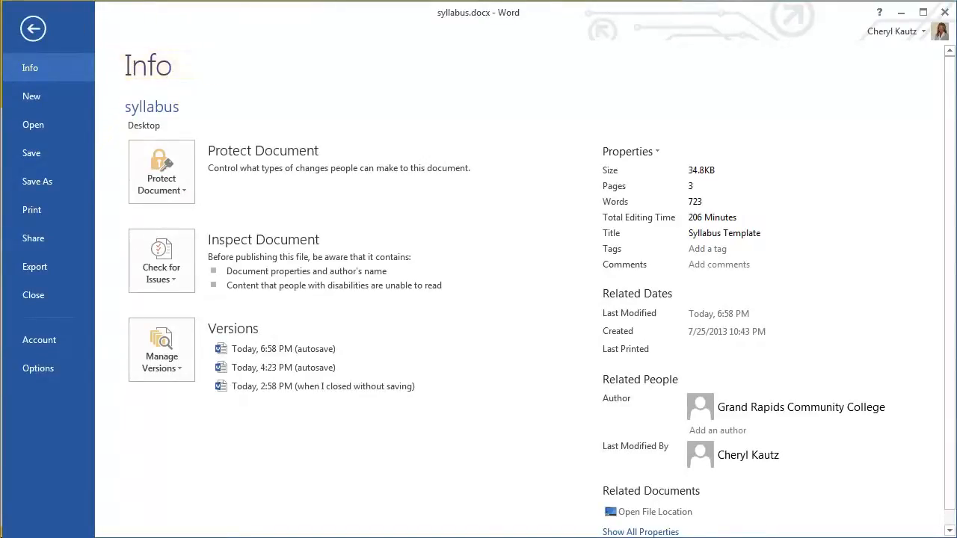
{"action": "left_click", "coordinate": [187, 278]}
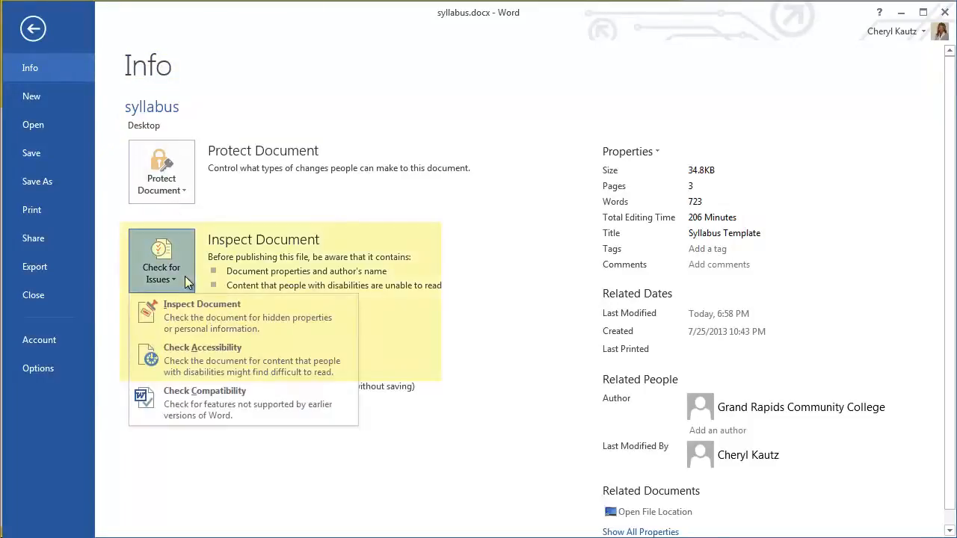
{"action": "left_click", "coordinate": [323, 365]}
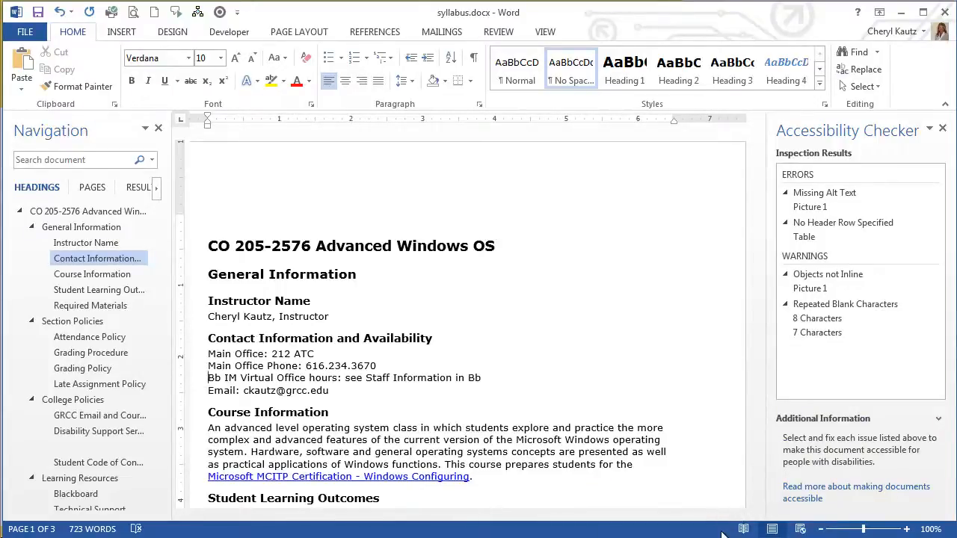
Go to Picture 1 under the Missing Alt Text error and read why and how to fix it.
{"action": "left_click", "coordinate": [836, 206]}
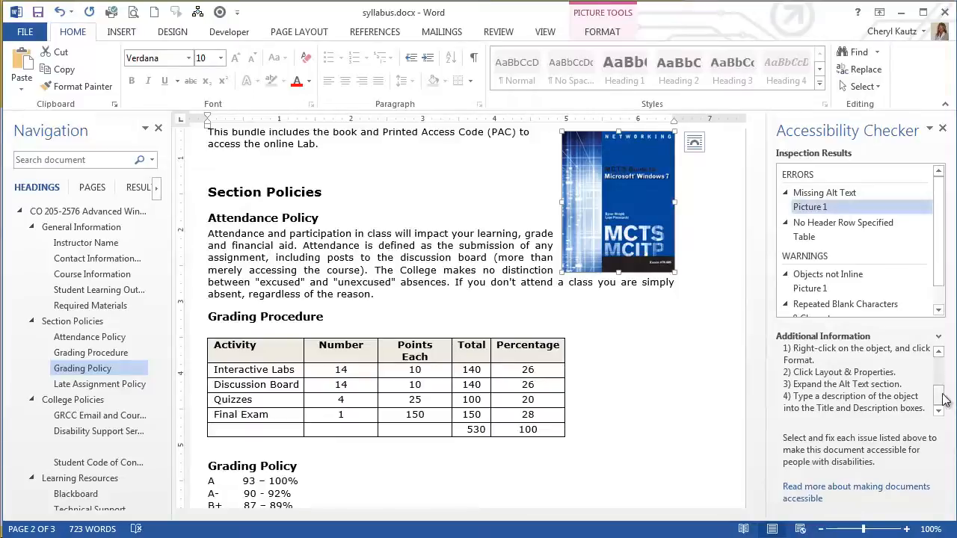
{"action": "left_click_drag", "start_coordinate": [944, 400], "coordinate": [944, 365]}
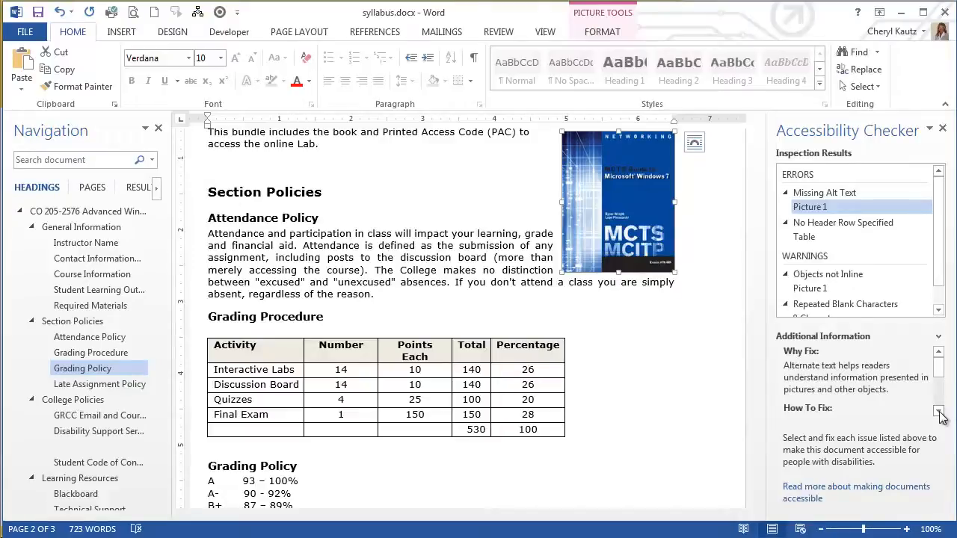
{"action": "left_click", "coordinate": [940, 411]}
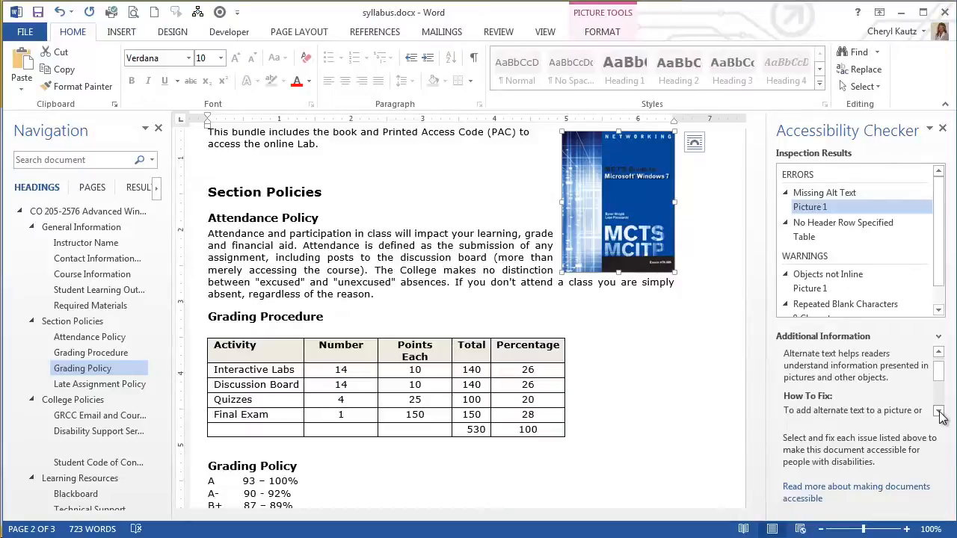
{"action": "left_click", "coordinate": [940, 412]}
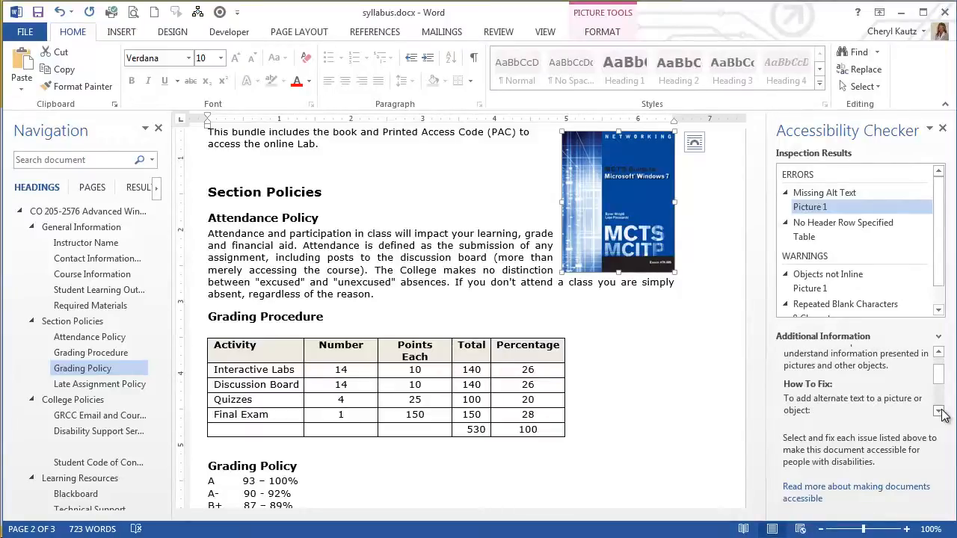
{"action": "left_click", "coordinate": [939, 411]}
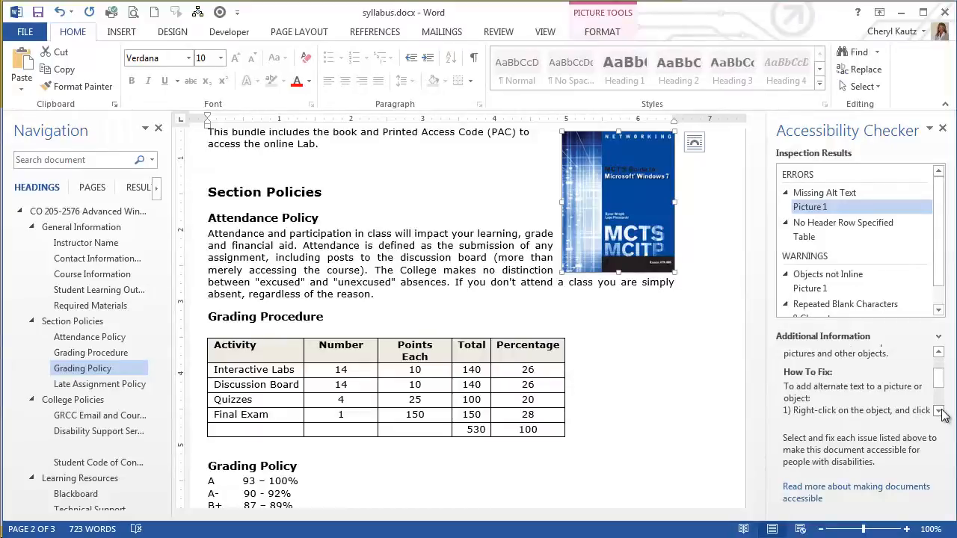
{"action": "left_click", "coordinate": [939, 411]}
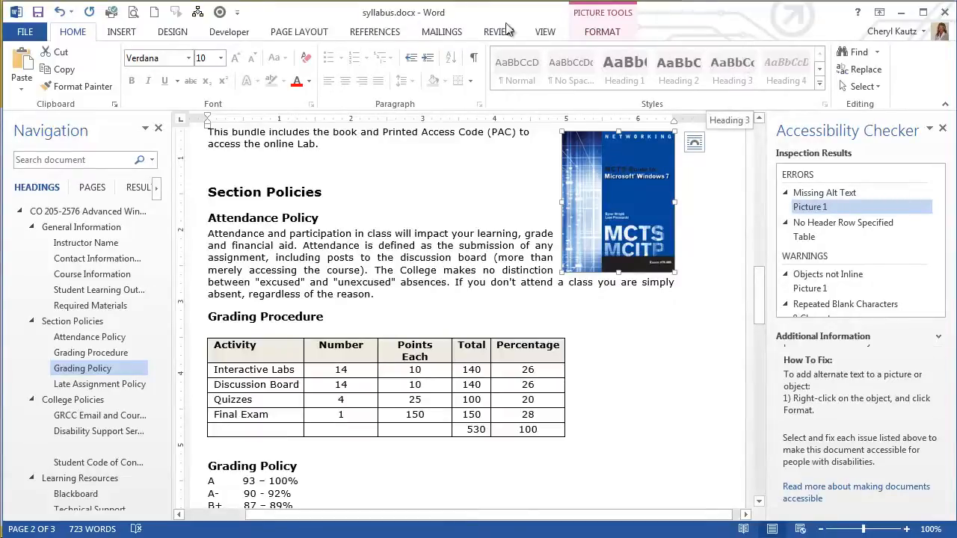
Give the textbook cover picture the alt text description "Information about the required textbook and other resources are available from the publisher's web site at CengageBrain.com".
{"action": "double_click", "coordinate": [74, 32]}
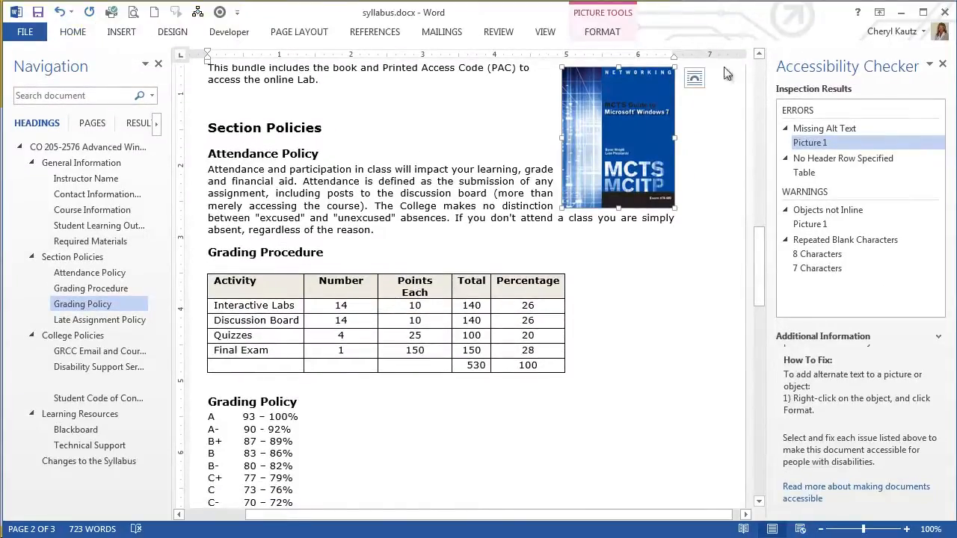
{"action": "right_click", "coordinate": [622, 147]}
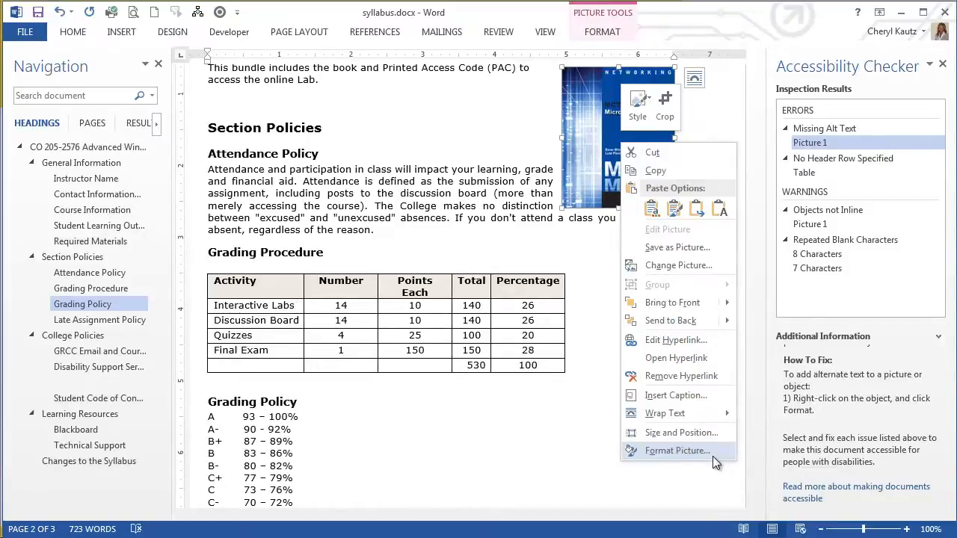
{"action": "left_click", "coordinate": [677, 450]}
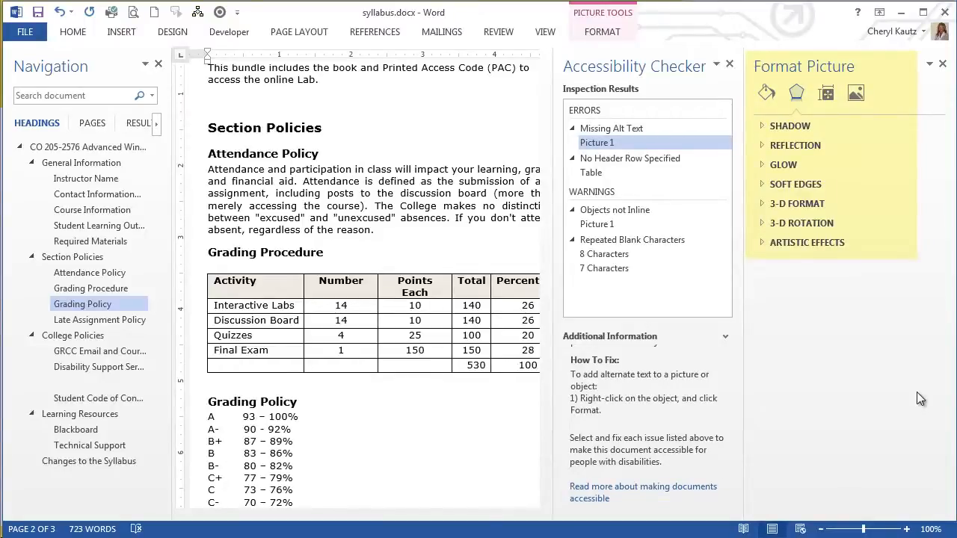
{"action": "left_click", "coordinate": [827, 95]}
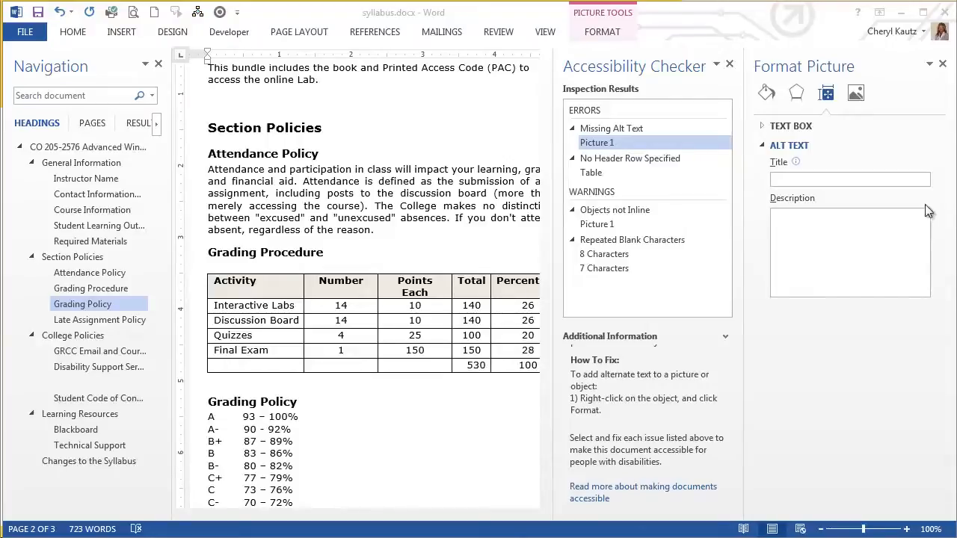
{"action": "left_click", "coordinate": [847, 236]}
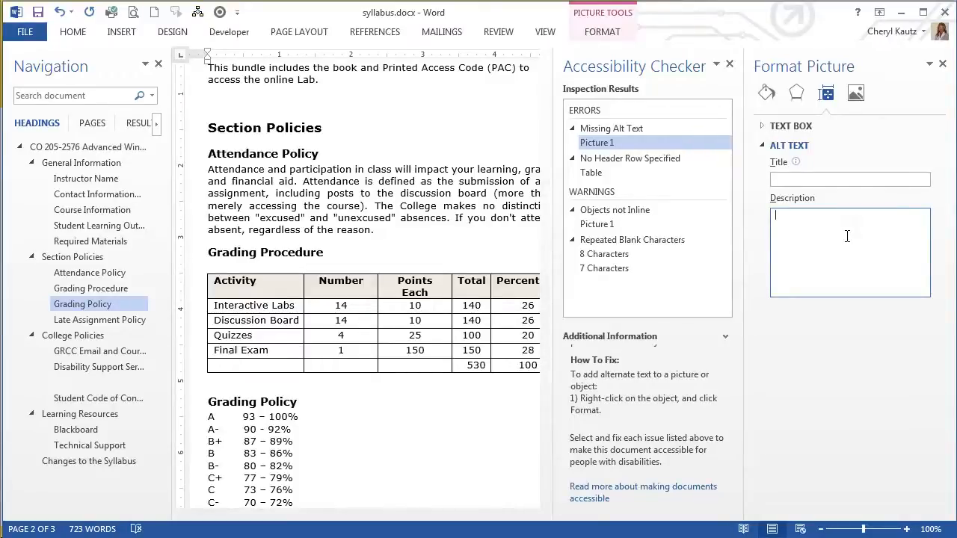
{"action": "type", "text": "Information about the required textbook and other resources are available from the publisher's web site at CengageBrain.com"}
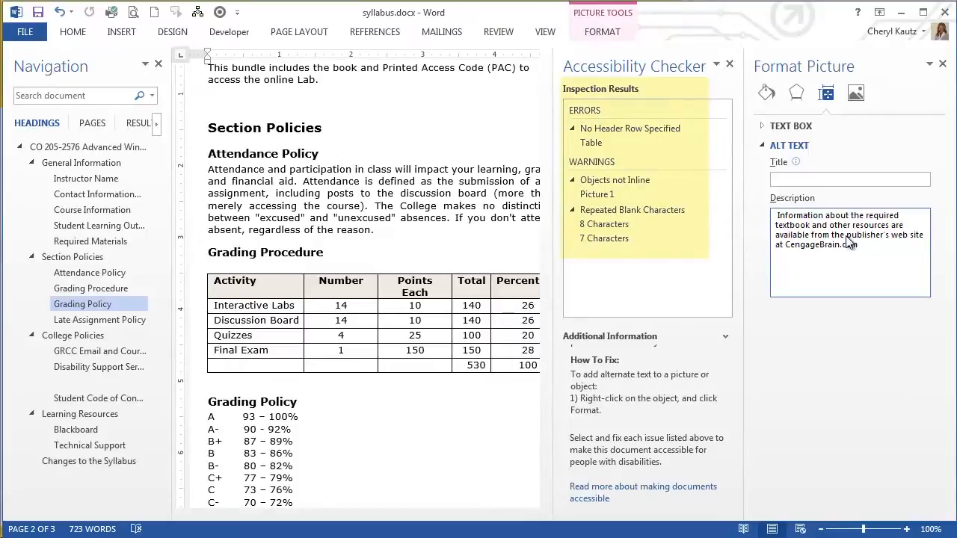
{"action": "left_click", "coordinate": [944, 67]}
{"action": "left_click", "coordinate": [490, 206]}
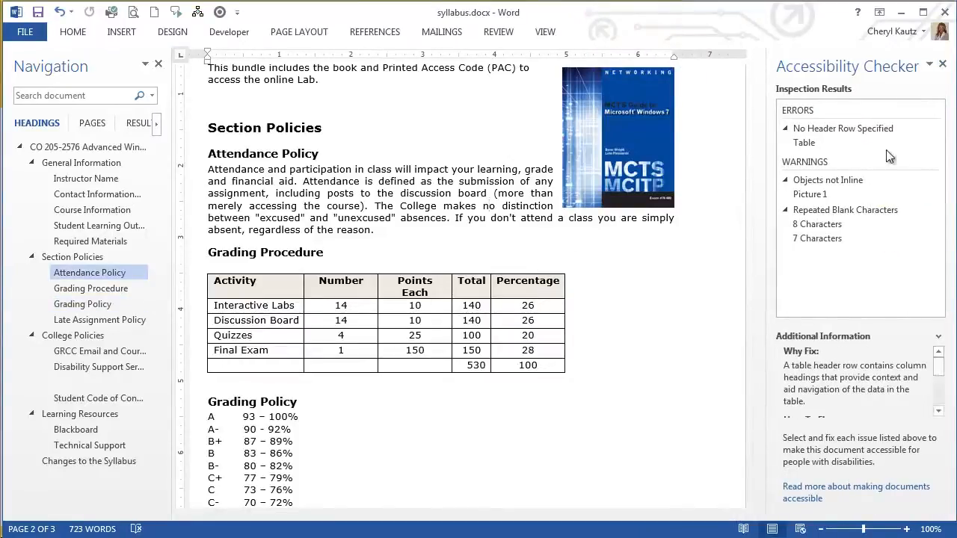
Review the No Header Row Specified error for the grading table and mark its top row with Repeat Header Rows.
{"action": "left_click", "coordinate": [843, 151]}
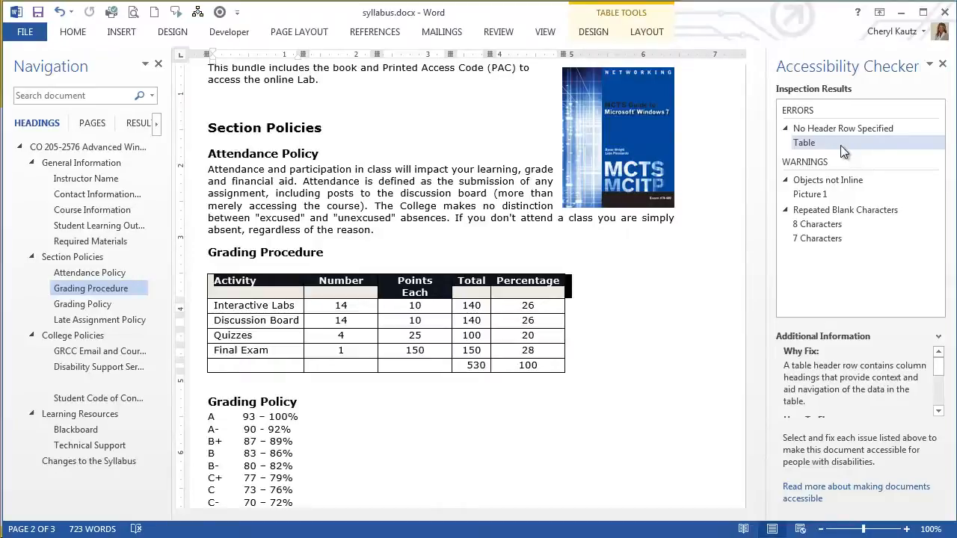
{"action": "left_click", "coordinate": [939, 413]}
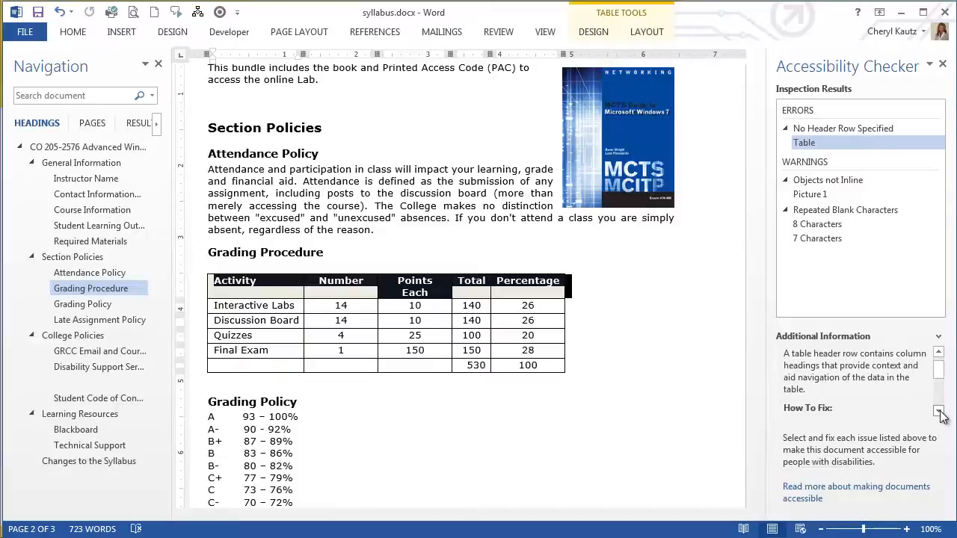
{"action": "left_click", "coordinate": [939, 413]}
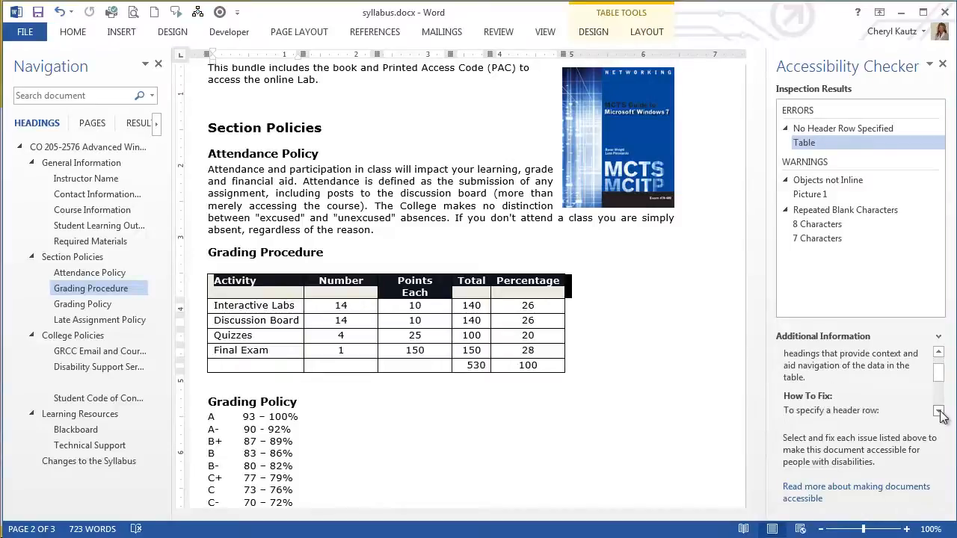
{"action": "left_click", "coordinate": [939, 413]}
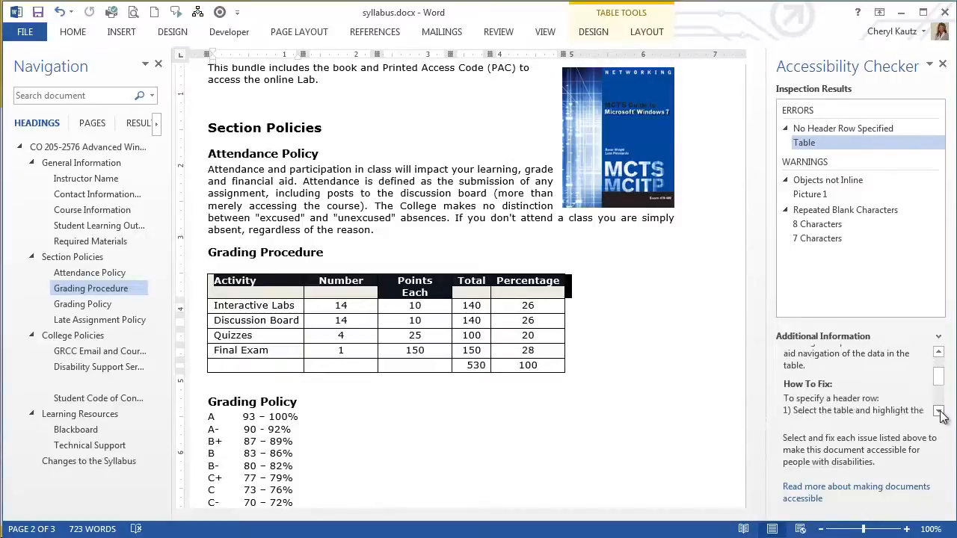
{"action": "left_click", "coordinate": [939, 413]}
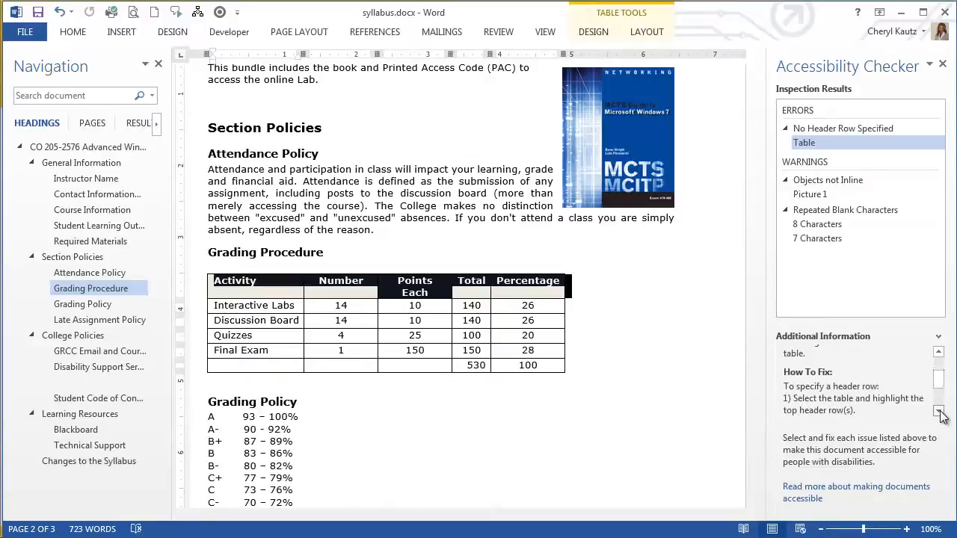
{"action": "left_click", "coordinate": [939, 413]}
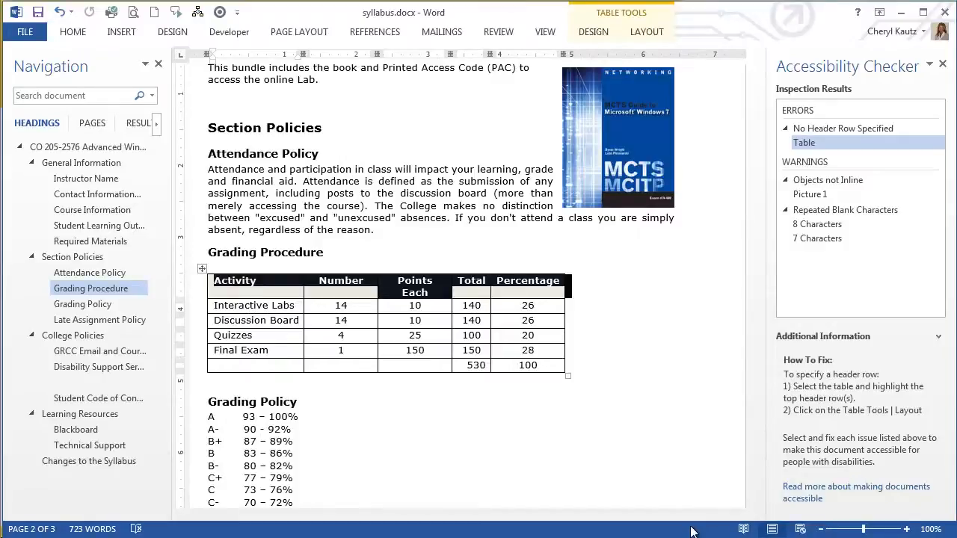
{"action": "left_click", "coordinate": [647, 31]}
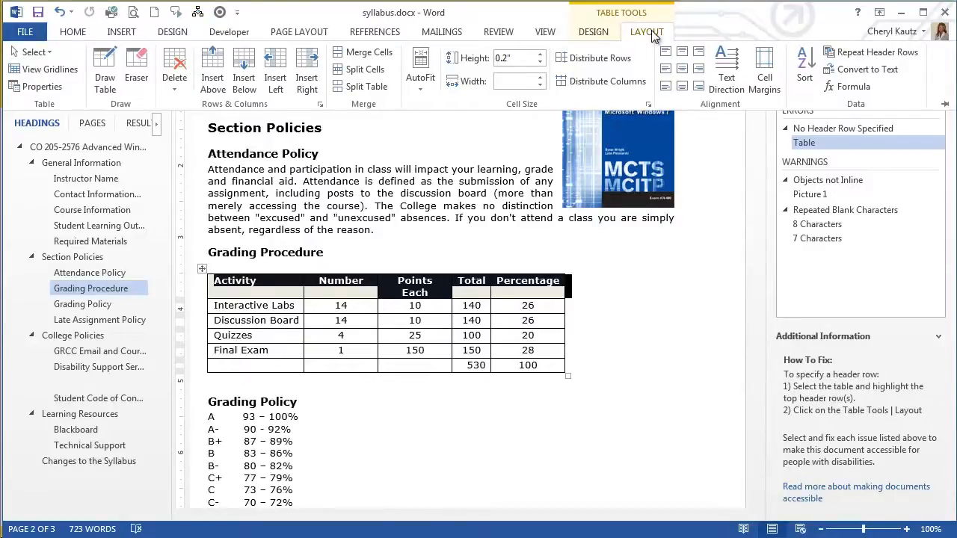
{"action": "left_click", "coordinate": [868, 60]}
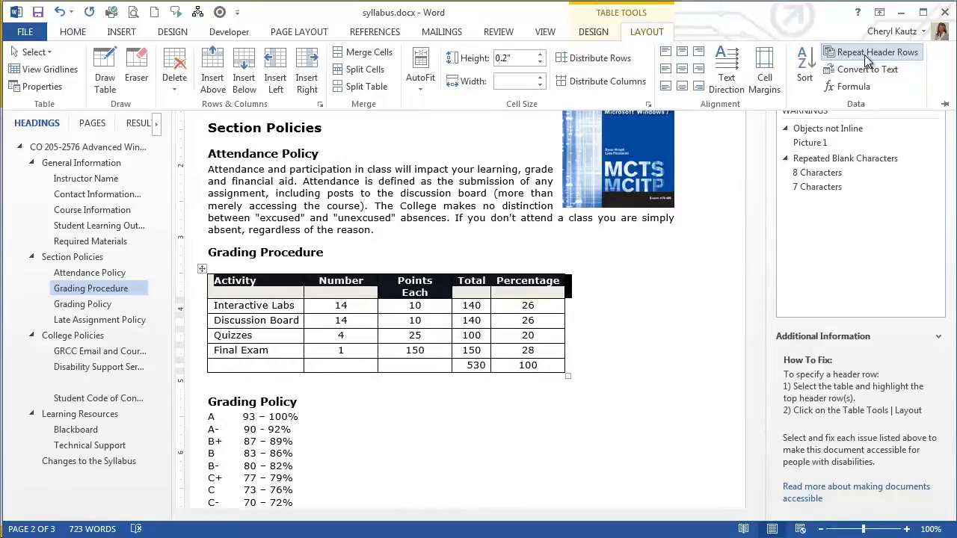
{"action": "left_click", "coordinate": [864, 55]}
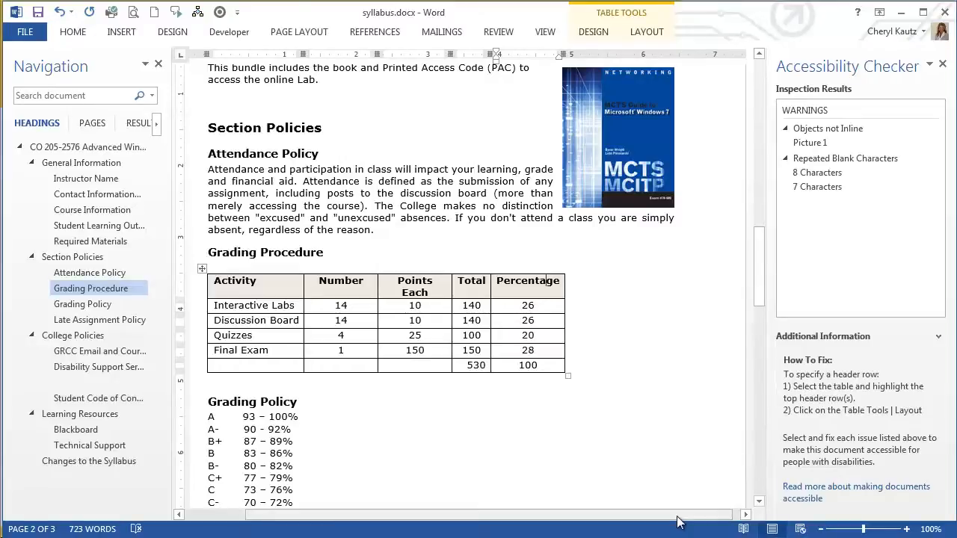
Examine the Objects not Inline warning for Picture 1, including its explanation, fix instructions and the picture's placement in the text.
{"action": "left_click", "coordinate": [810, 143]}
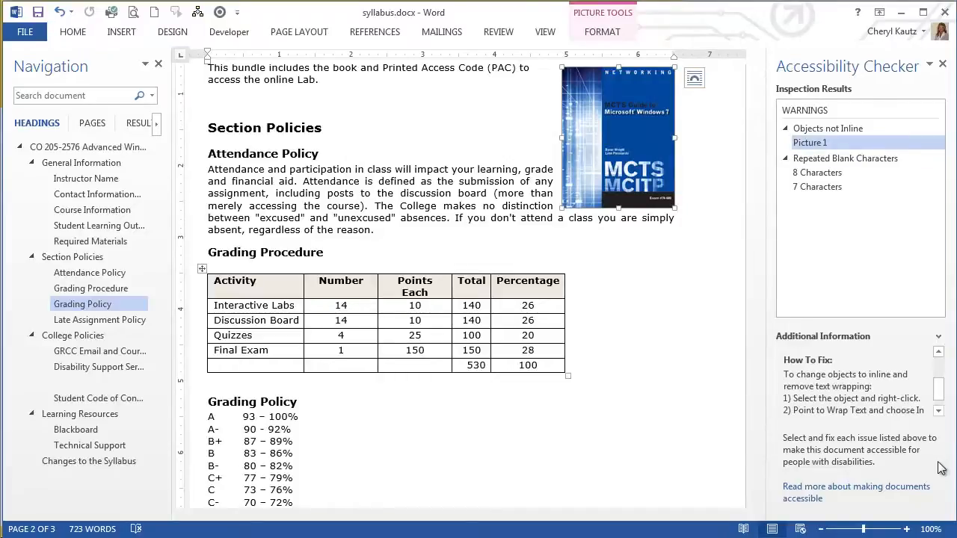
{"action": "left_click_drag", "start_coordinate": [935, 397], "coordinate": [935, 368]}
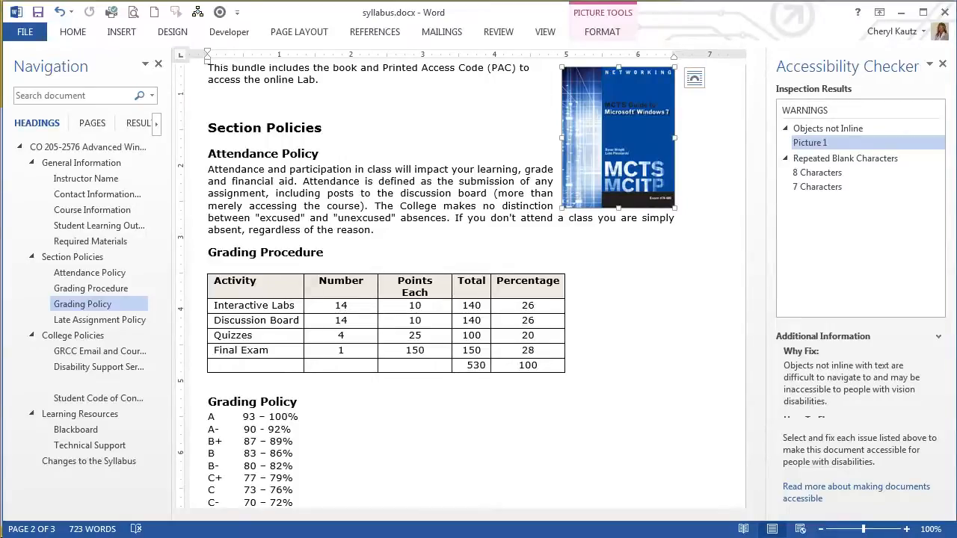
{"action": "left_click", "coordinate": [476, 171]}
{"action": "scroll", "coordinate": [476, 182], "scroll_direction": "up", "scroll_amount": 3}
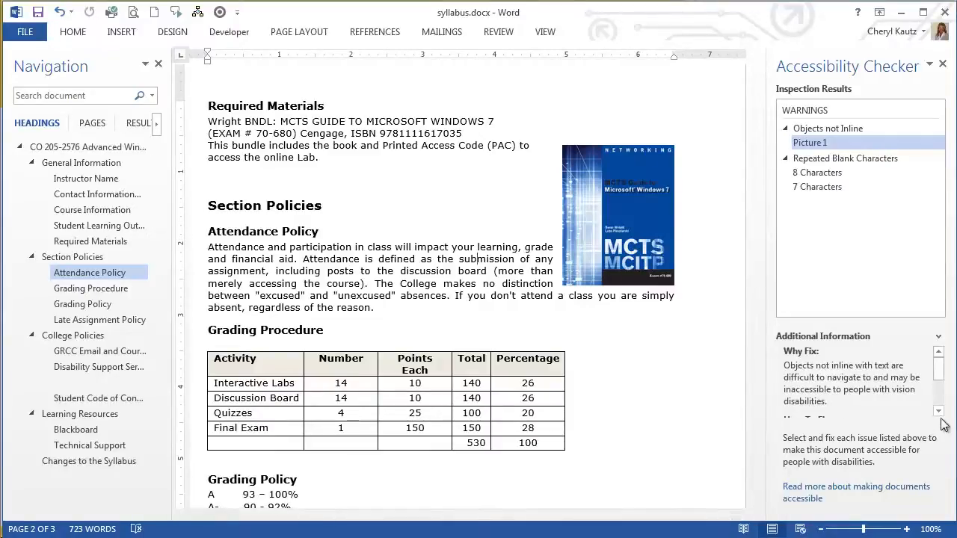
{"action": "left_click", "coordinate": [939, 412]}
{"action": "left_click", "coordinate": [941, 417]}
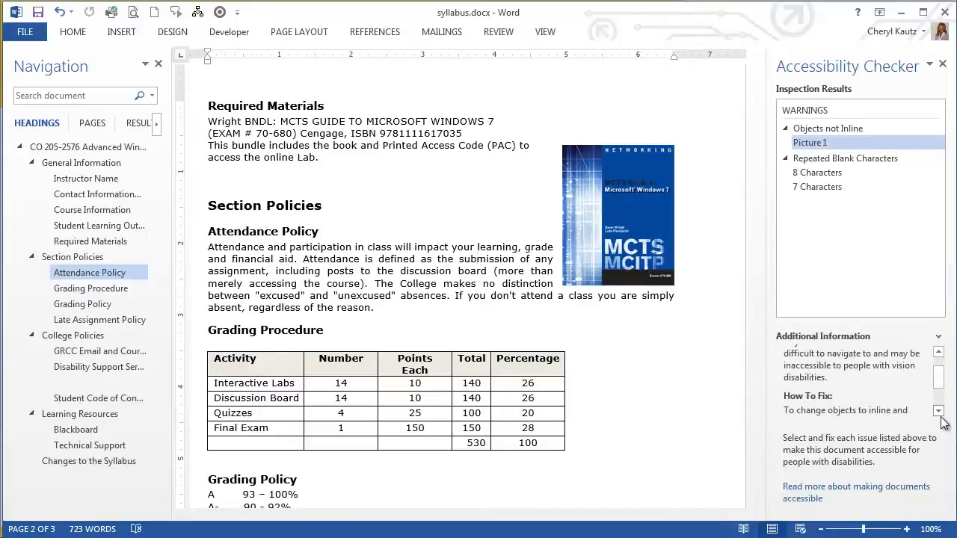
{"action": "left_click", "coordinate": [940, 418]}
{"action": "left_click", "coordinate": [941, 417]}
{"action": "left_click", "coordinate": [939, 412]}
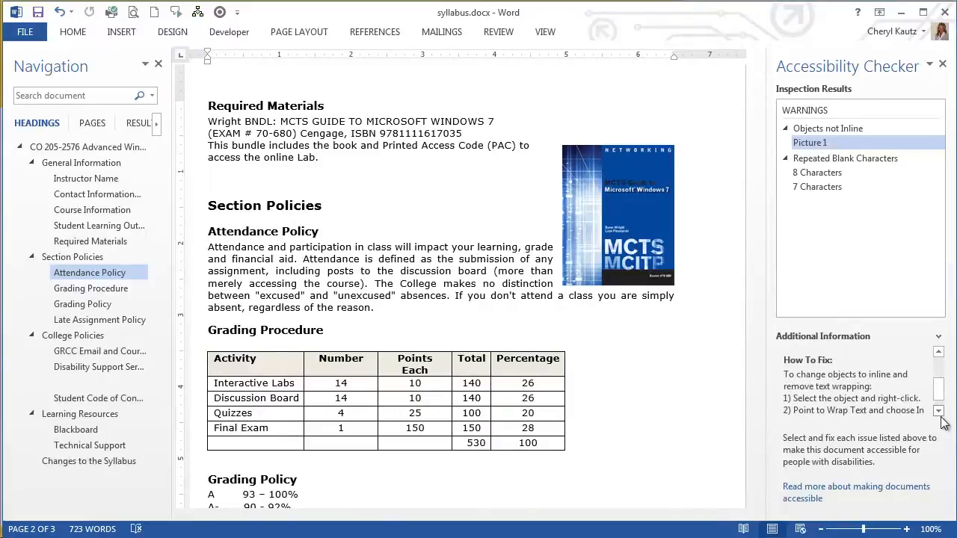
{"action": "left_click", "coordinate": [939, 412]}
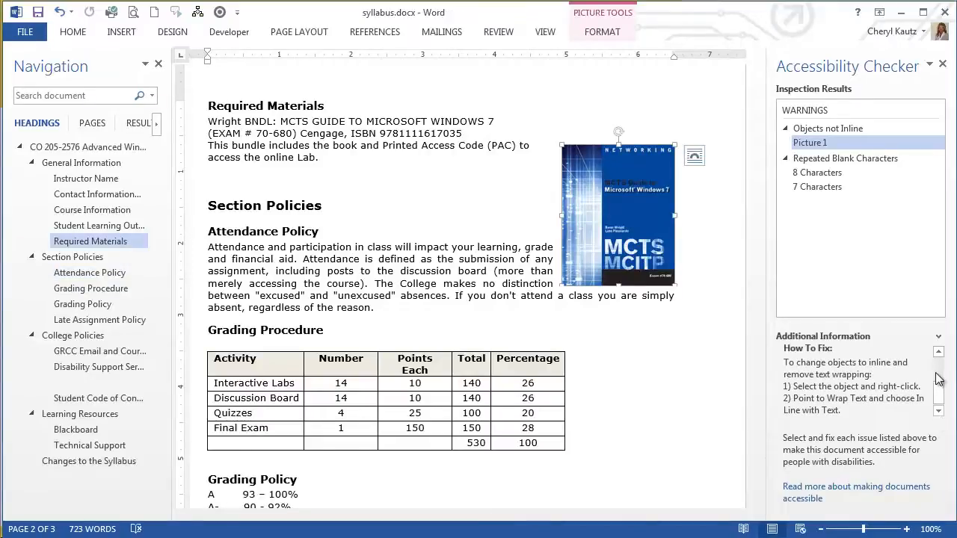
Set the textbook cover picture to In Line with Text and move it below the Required Materials text, above the Section Policies heading.
{"action": "right_click", "coordinate": [644, 157]}
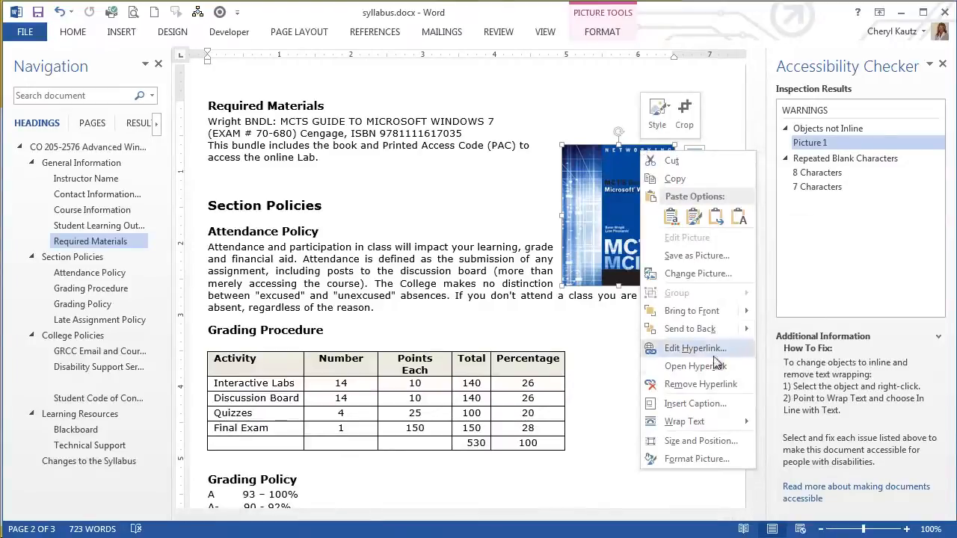
{"action": "mouse_move", "coordinate": [707, 425]}
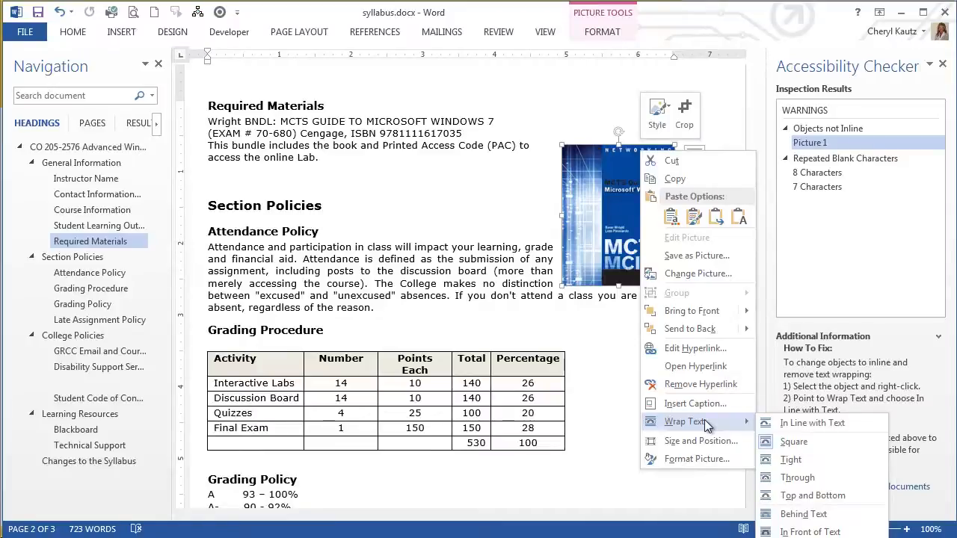
{"action": "left_click", "coordinate": [791, 424]}
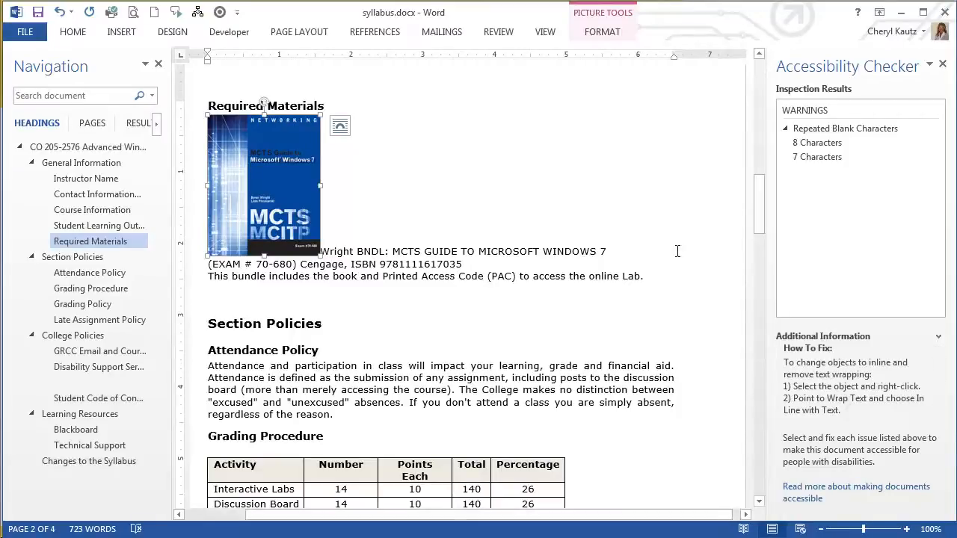
{"action": "left_click_drag", "start_coordinate": [277, 196], "coordinate": [215, 295]}
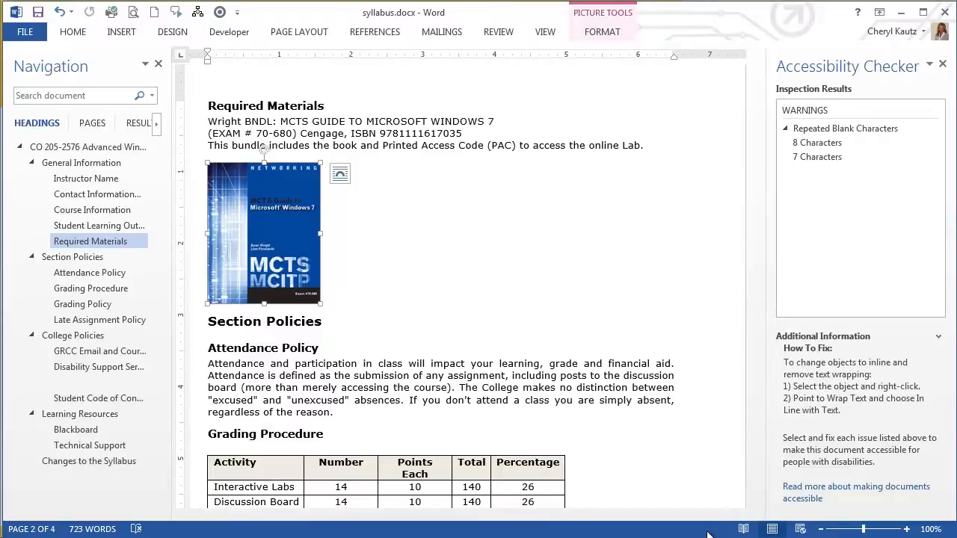
Examine the first Repeated Blank Characters warning, including the flagged spot in the grading scale, its explanation and the fix instructions.
{"action": "left_click", "coordinate": [835, 148]}
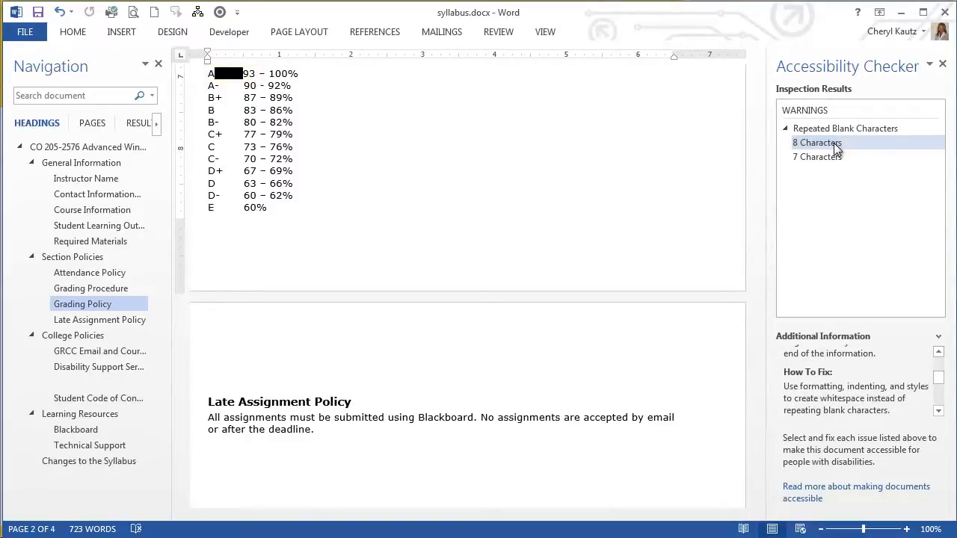
{"action": "left_click_drag", "start_coordinate": [941, 382], "coordinate": [944, 368]}
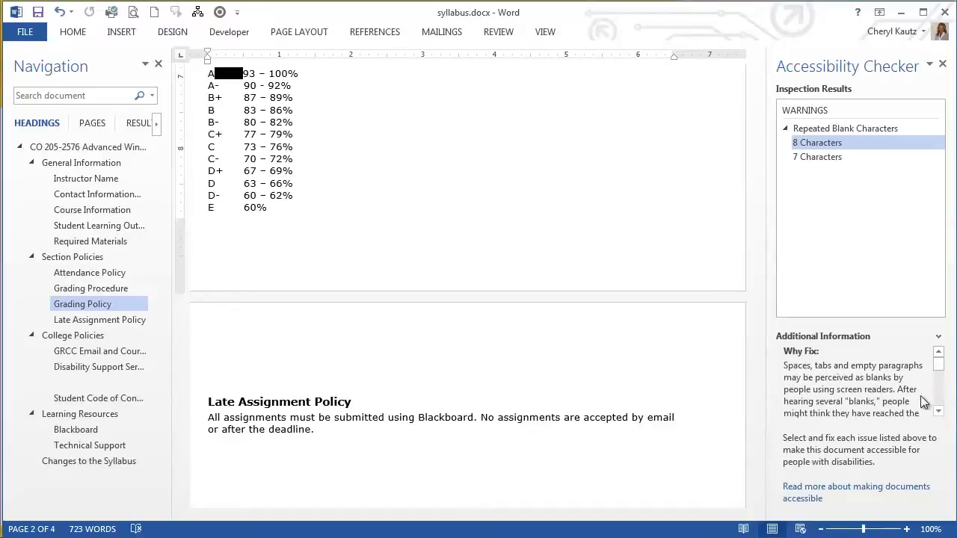
{"action": "left_click", "coordinate": [940, 411]}
{"action": "left_click", "coordinate": [940, 411]}
{"action": "left_click", "coordinate": [939, 411]}
{"action": "left_click", "coordinate": [939, 411]}
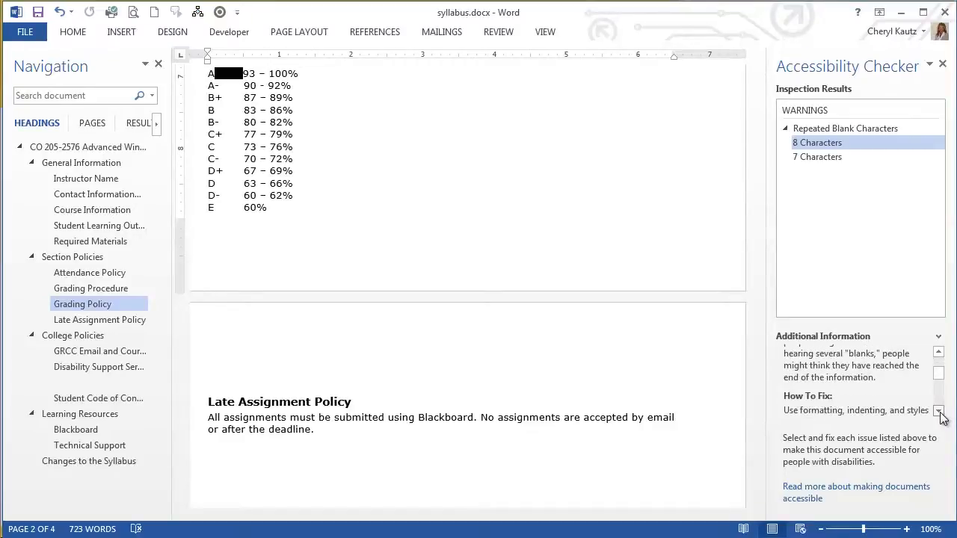
{"action": "left_click", "coordinate": [940, 412]}
{"action": "left_click", "coordinate": [939, 411]}
{"action": "left_click", "coordinate": [939, 411]}
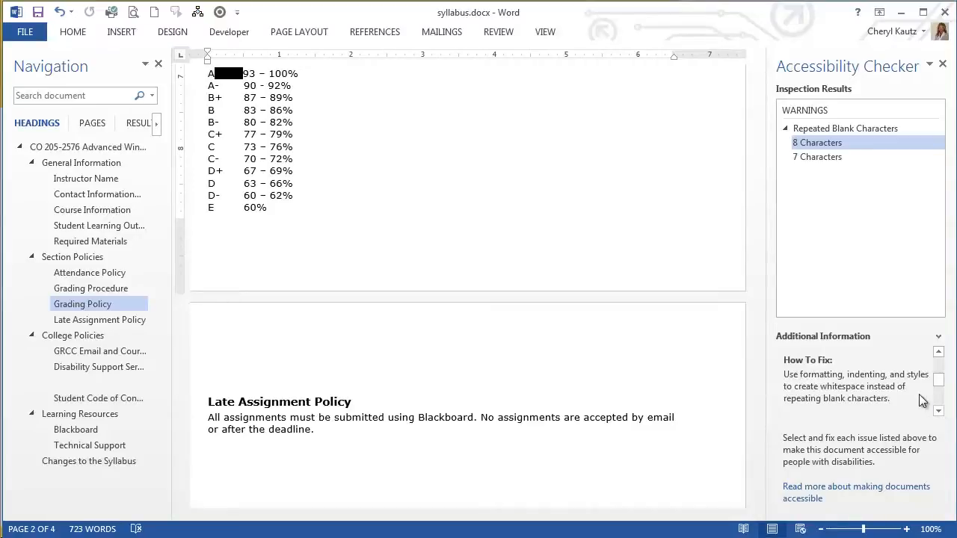
Show paragraph marks and hidden formatting symbols in the document.
{"action": "left_click", "coordinate": [72, 32]}
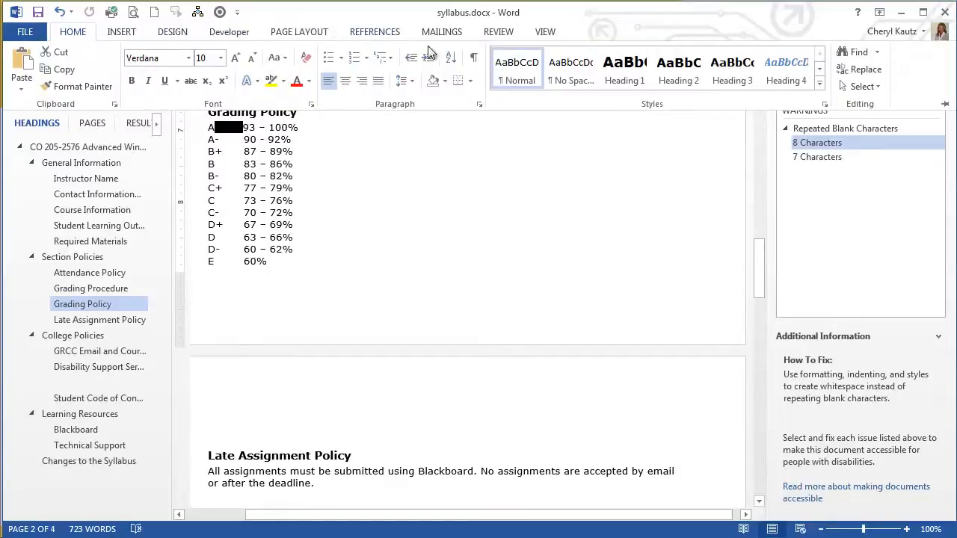
{"action": "left_click", "coordinate": [472, 57]}
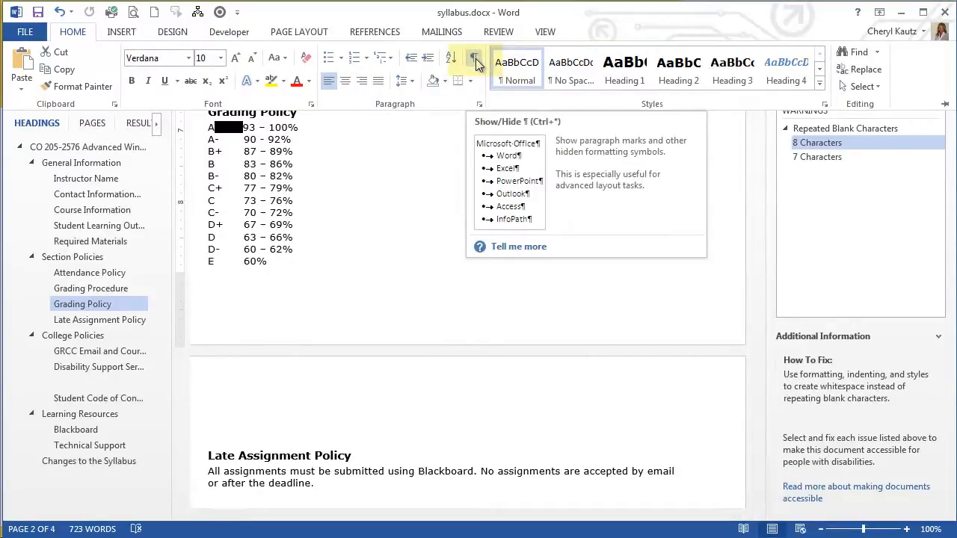
{"action": "left_click", "coordinate": [475, 59]}
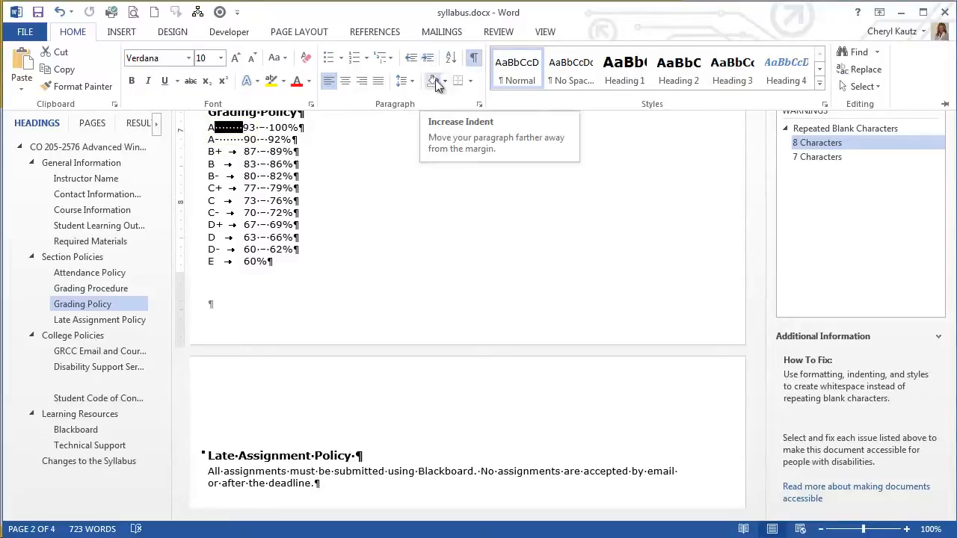
Replace the repeated spaces between the grade A and 93 – 100% in the Grading Policy list with a single tab.
{"action": "left_click", "coordinate": [241, 132]}
{"action": "key", "text": "Left"}
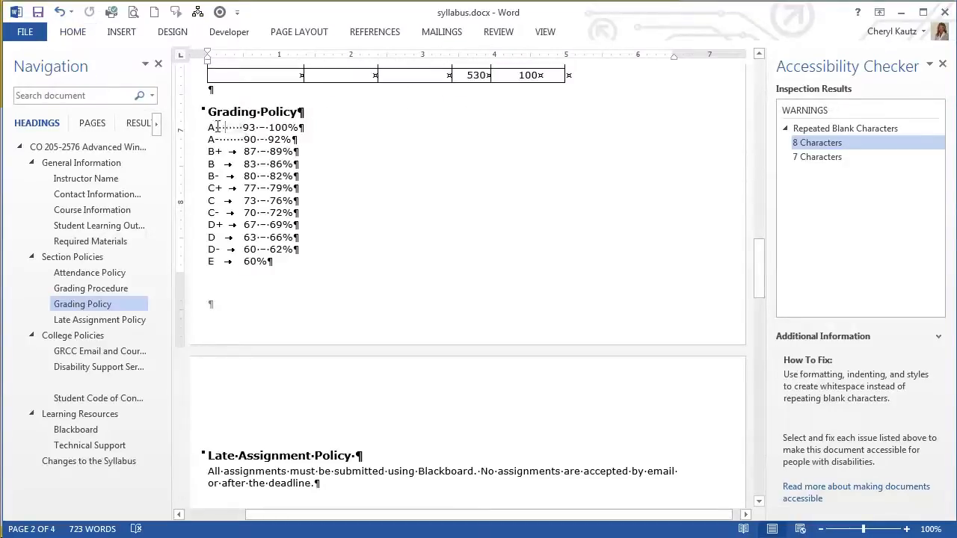
{"action": "key", "text": "Delete"}
{"action": "key", "text": "Delete"}
{"action": "key", "text": "Delete"}
{"action": "key", "text": "Delete"}
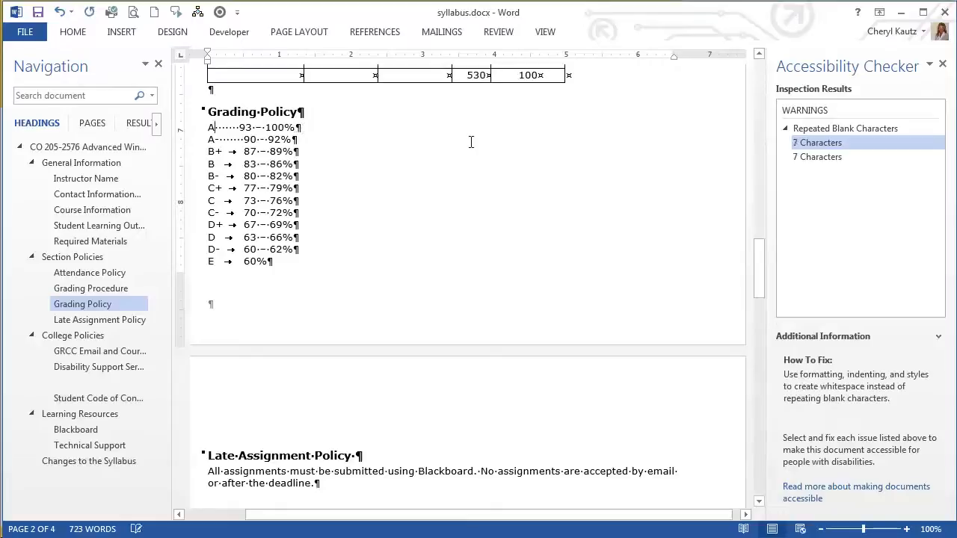
{"action": "key", "text": "Delete"}
{"action": "key", "text": "Delete"}
{"action": "key", "text": "Delete"}
{"action": "key", "text": "Delete"}
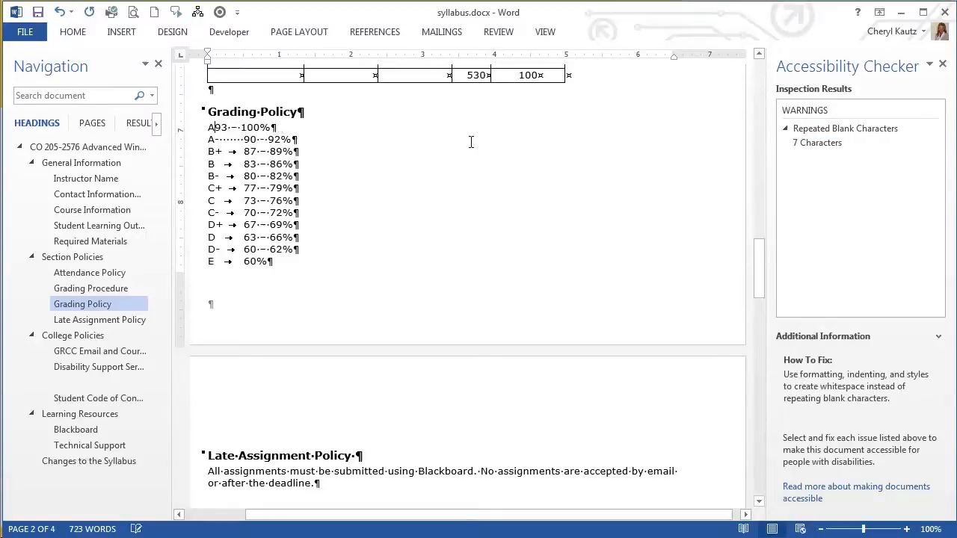
{"action": "key", "text": "Tab"}
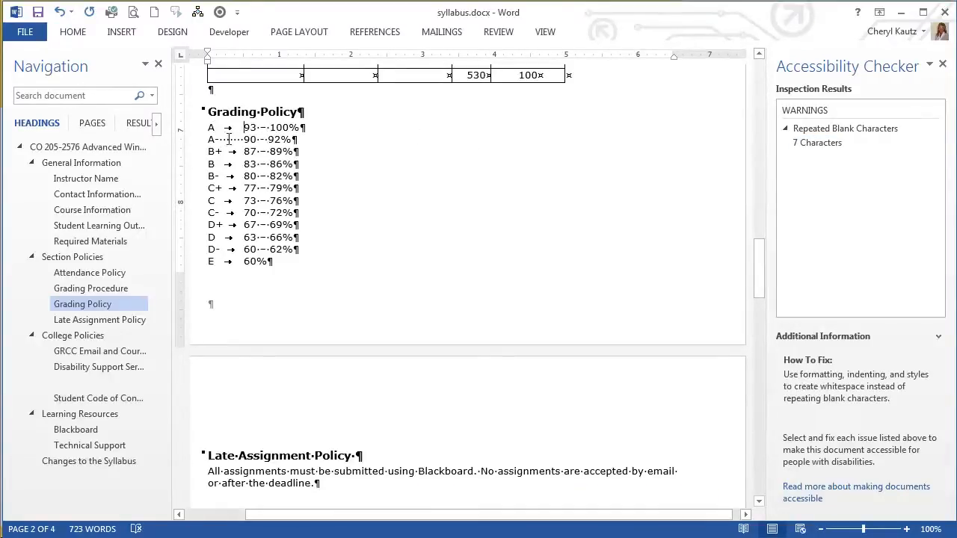
Replace the repeated spaces before 90 – 92% in the Grading Policy list with a single tab.
{"action": "left_click", "coordinate": [228, 140]}
{"action": "key", "text": "Delete"}
{"action": "key", "text": "Delete"}
{"action": "key", "text": "Delete"}
{"action": "key", "text": "Delete"}
{"action": "key", "text": "Delete"}
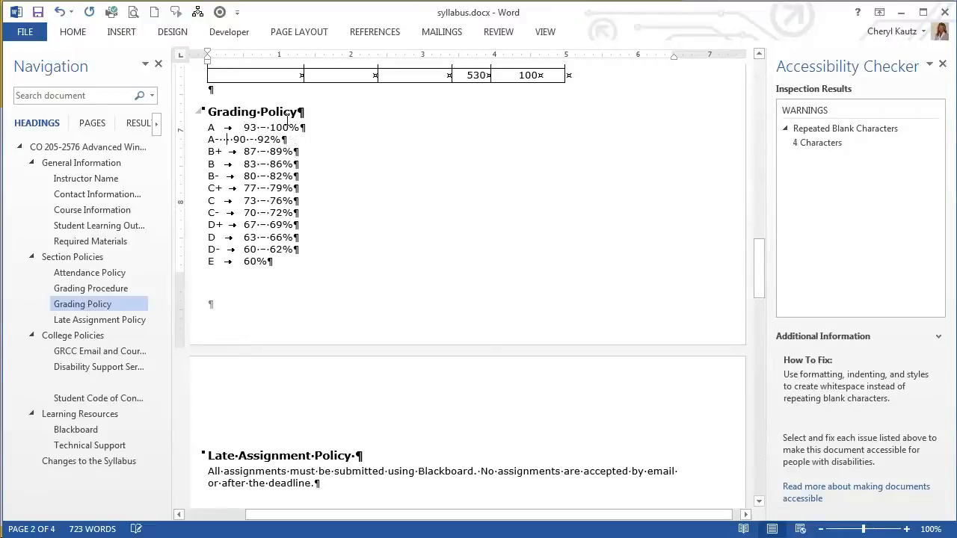
{"action": "key", "text": "BackSpace"}
{"action": "key", "text": "BackSpace"}
{"action": "key", "text": "BackSpace"}
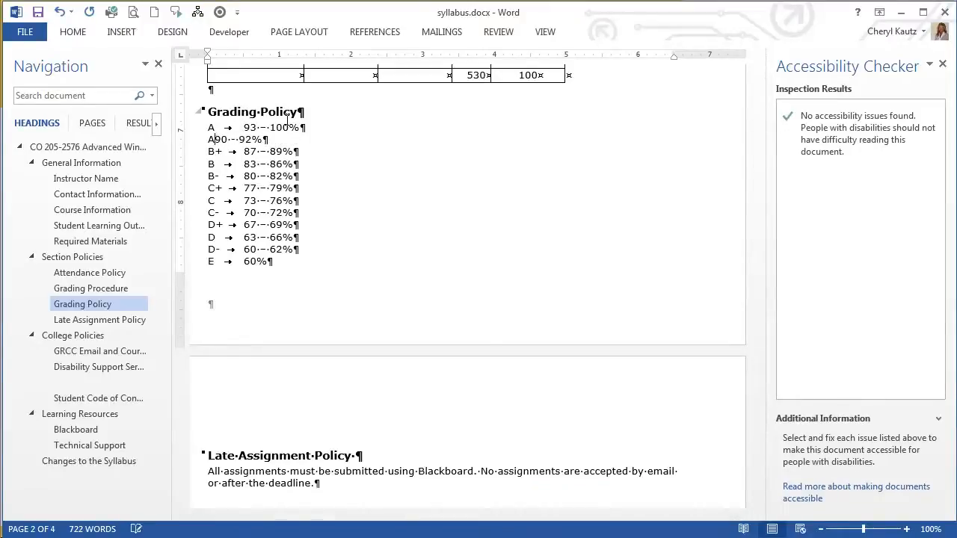
{"action": "key", "text": "Tab"}
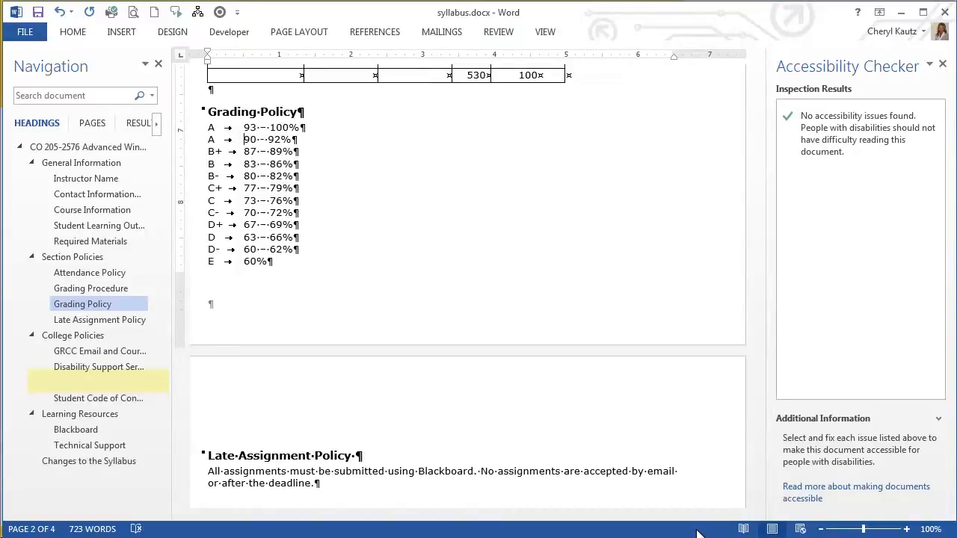
Locate the blank heading above Student Code of Conduct, check its style and delete the empty paragraph.
{"action": "left_click", "coordinate": [110, 382]}
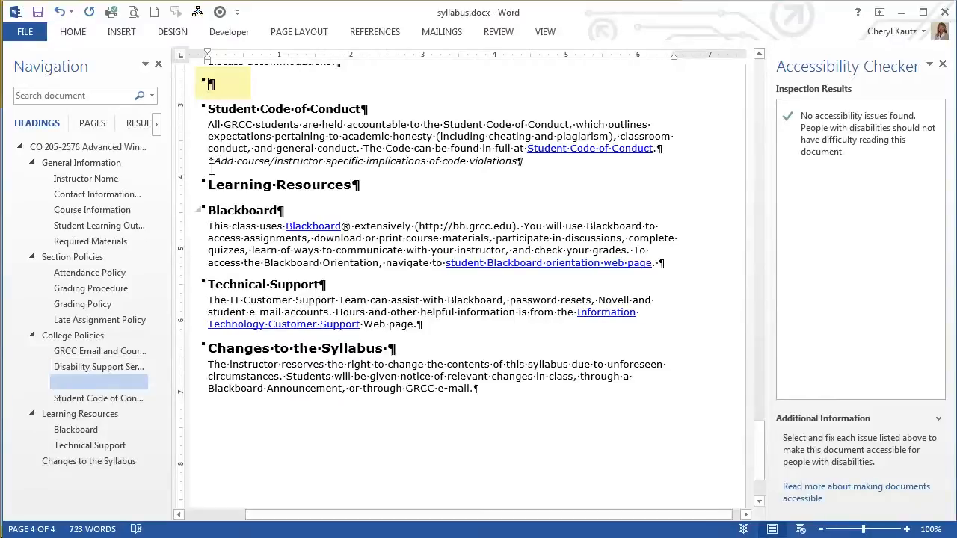
{"action": "left_click", "coordinate": [72, 32]}
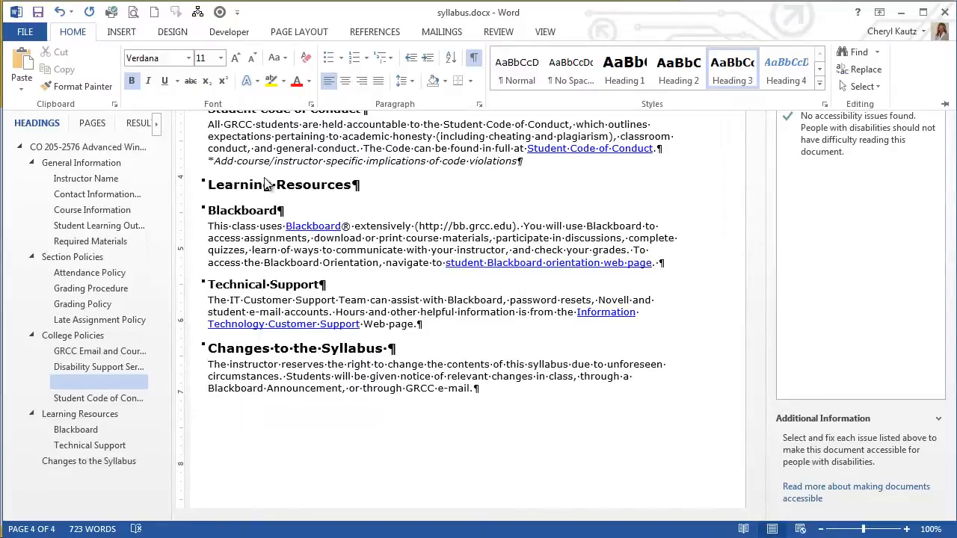
{"action": "left_click", "coordinate": [104, 380]}
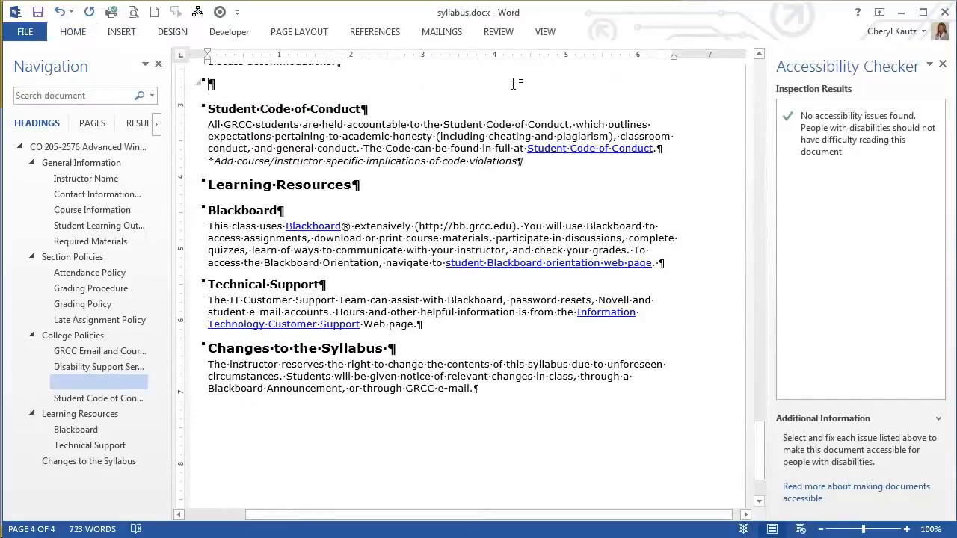
{"action": "key", "text": "Delete"}
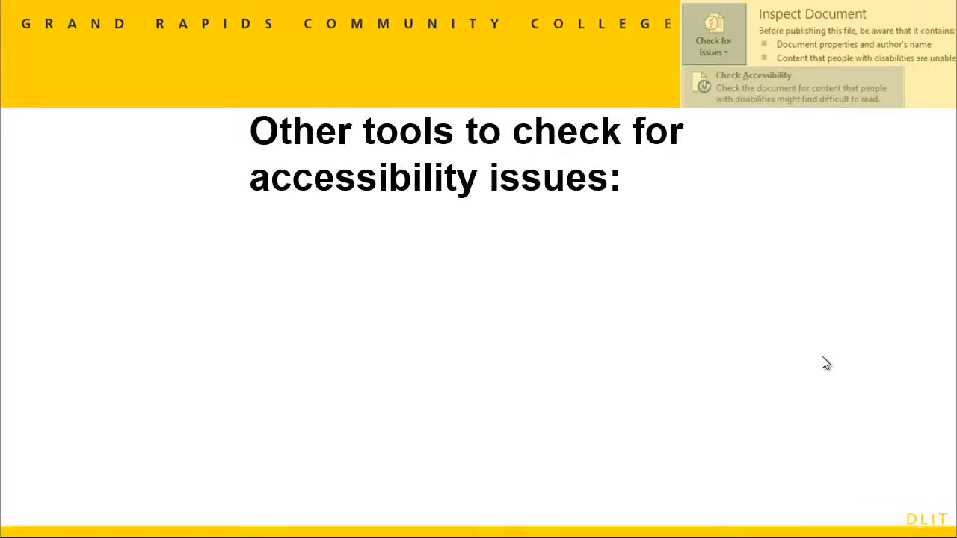
{"action": "left_click", "coordinate": [823, 357]}
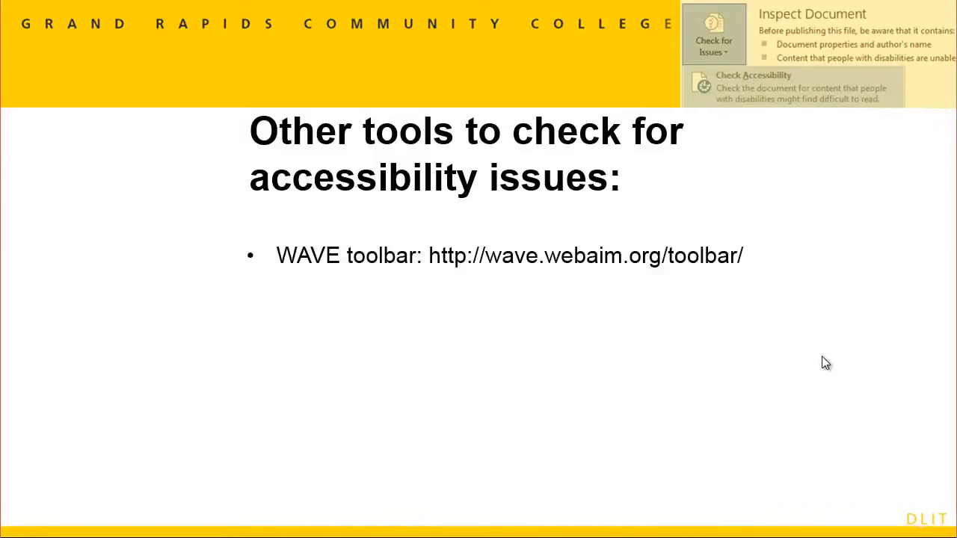